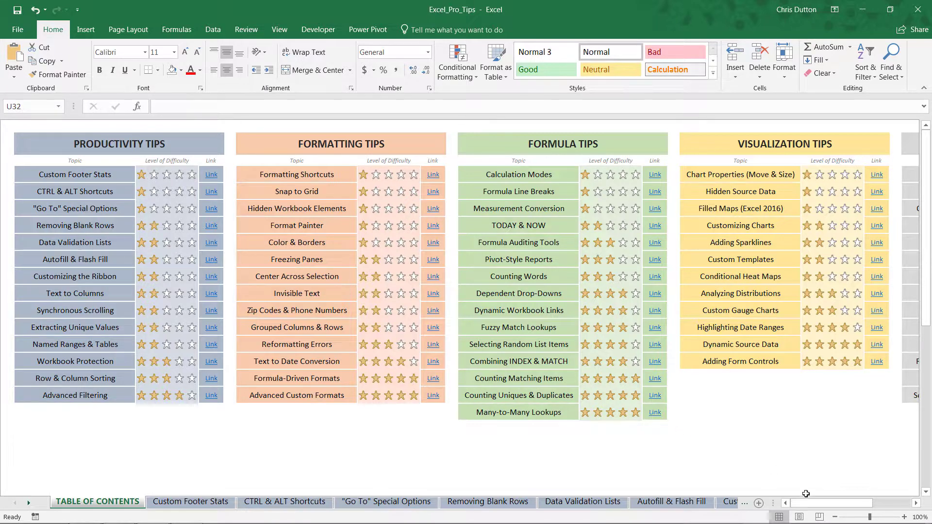
Scroll right to Analytics Tips and follow the Quick Analysis Tools link to its sheet
drag(811, 505, 848, 506)
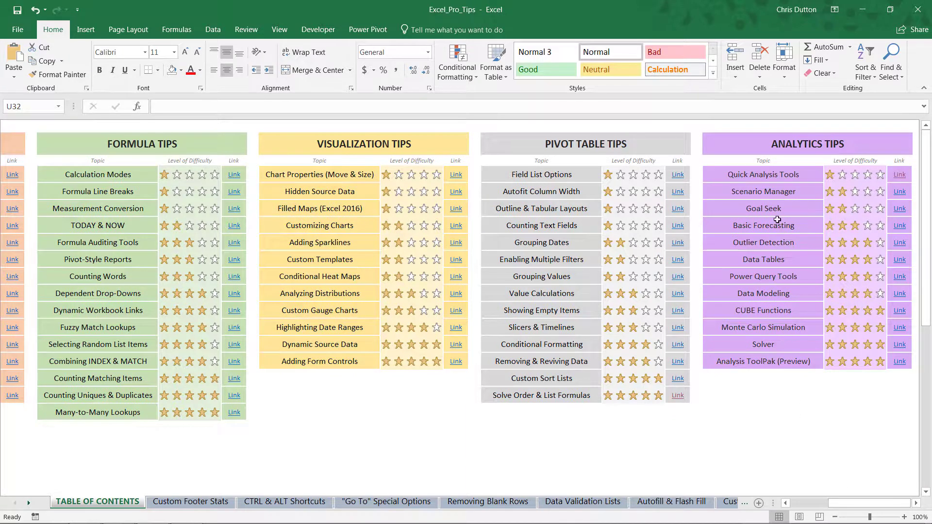
click(740, 181)
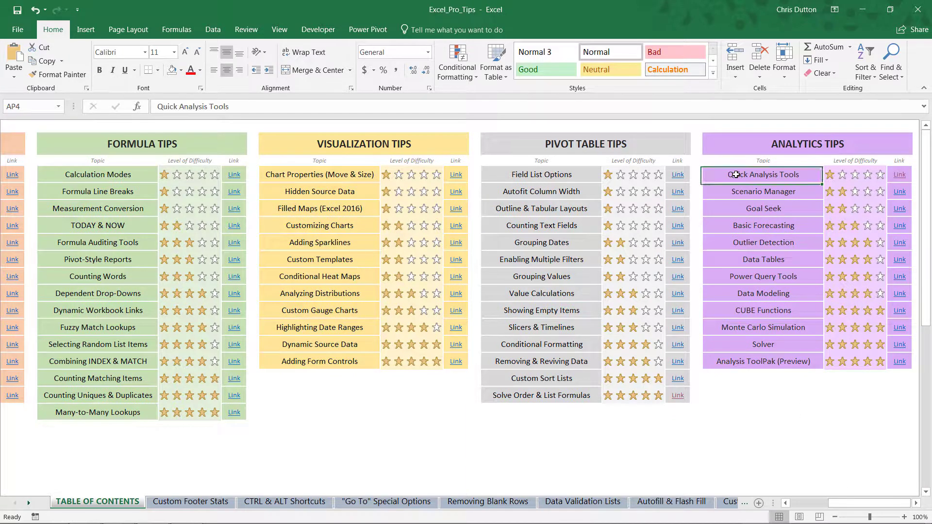
click(893, 175)
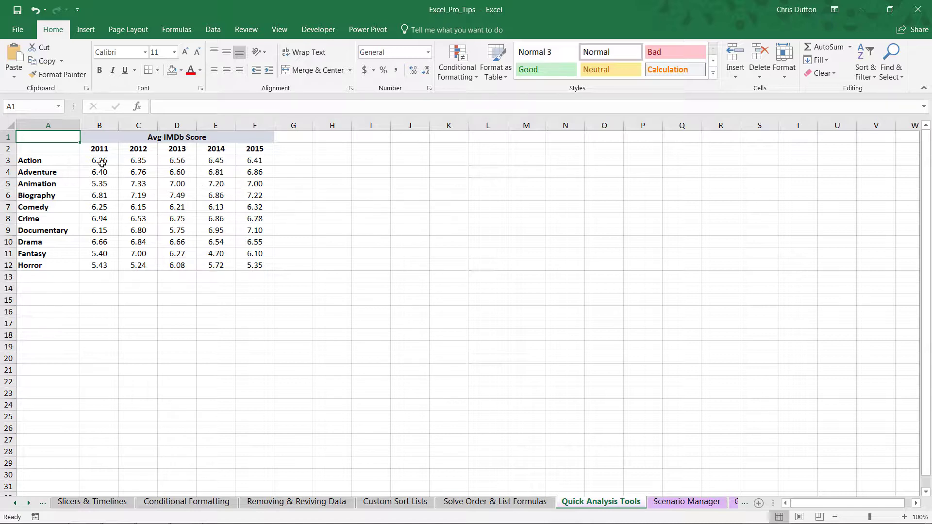
drag(102, 163, 256, 264)
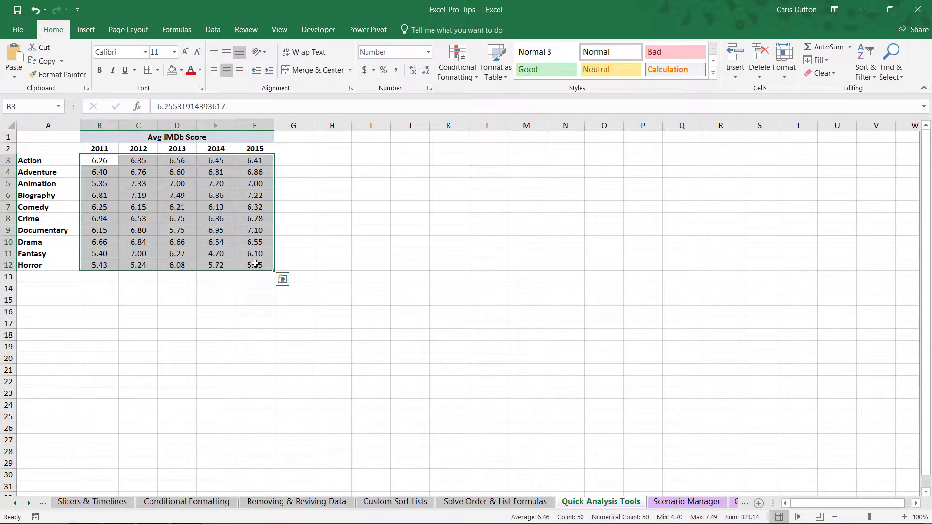
drag(99, 149, 252, 150)
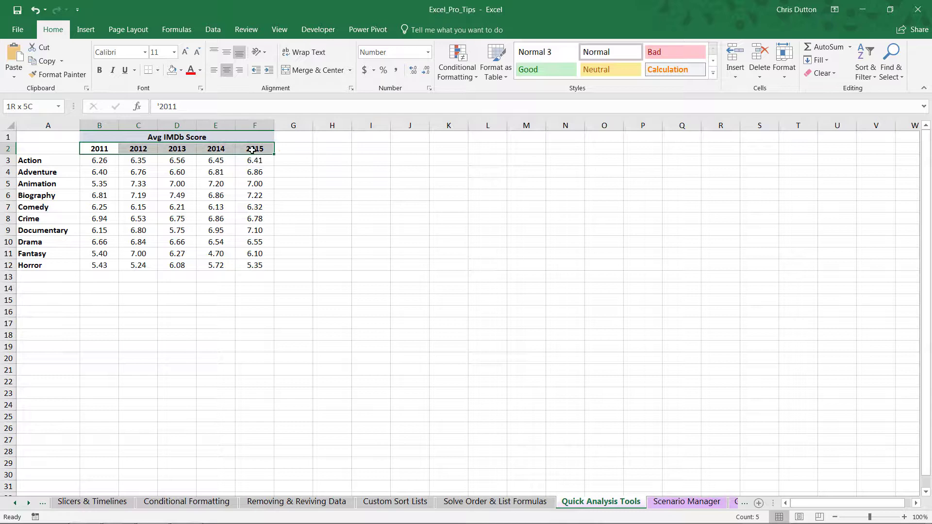
drag(57, 163, 53, 265)
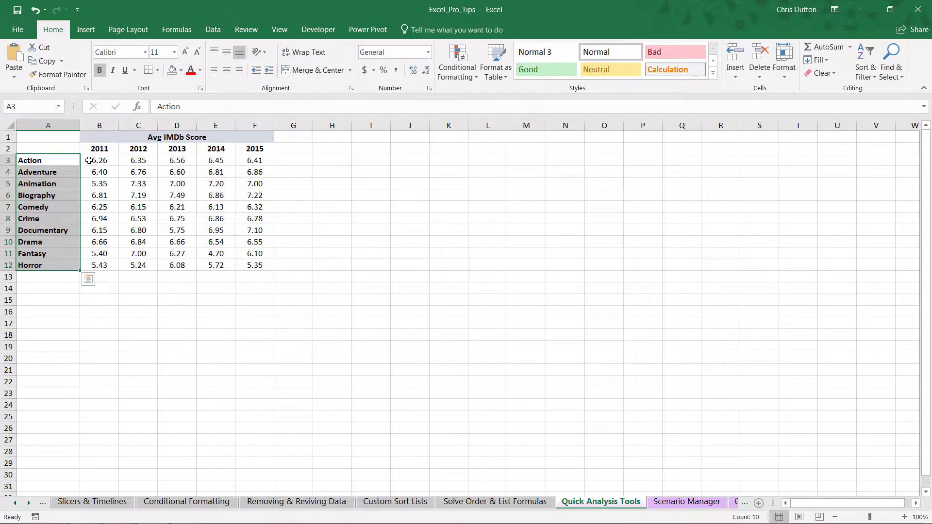
drag(89, 160, 250, 264)
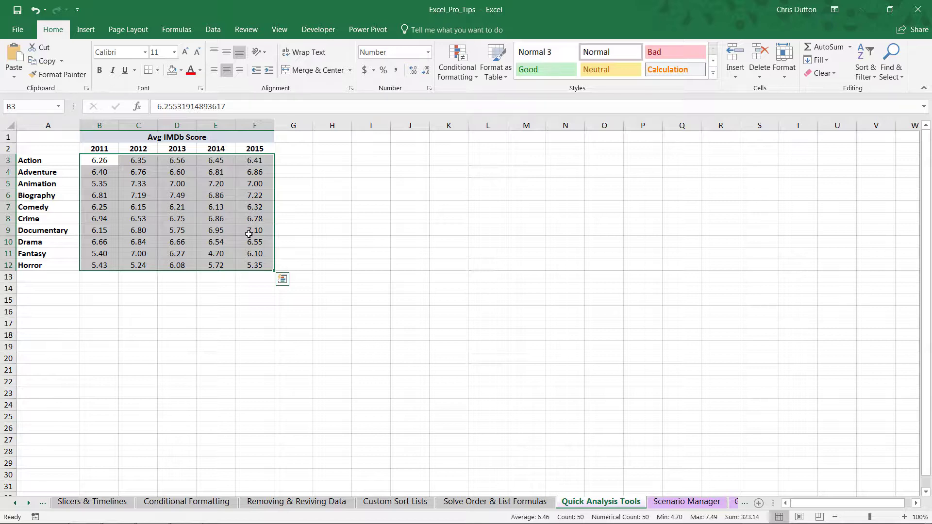
drag(97, 149, 255, 151)
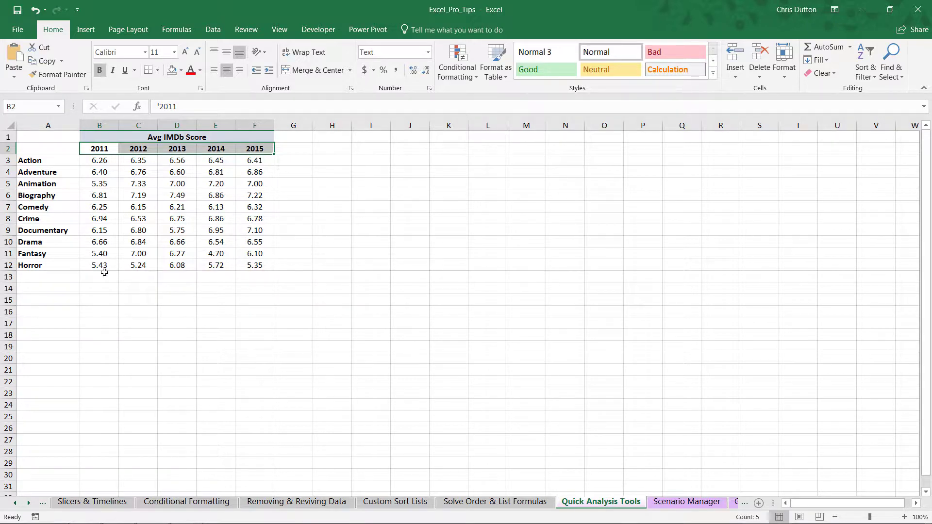
drag(99, 275, 247, 274)
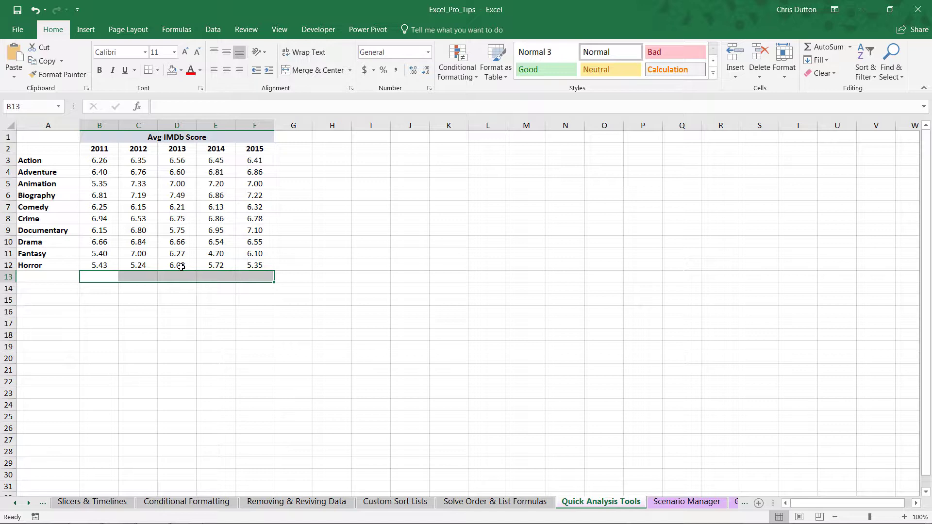
drag(289, 159, 289, 258)
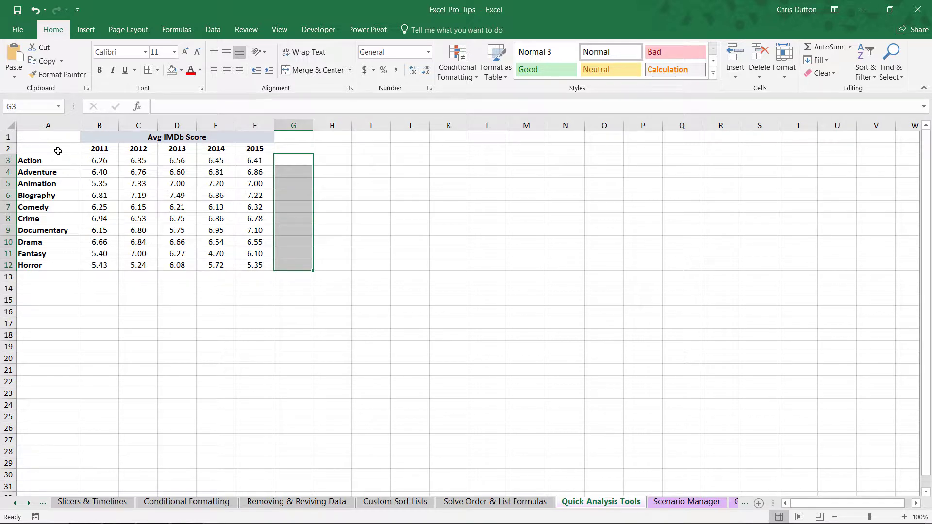
click(41, 148)
Select the Avg IMDb Score table A2:F12 and open its Quick Analysis gallery
drag(41, 148, 254, 265)
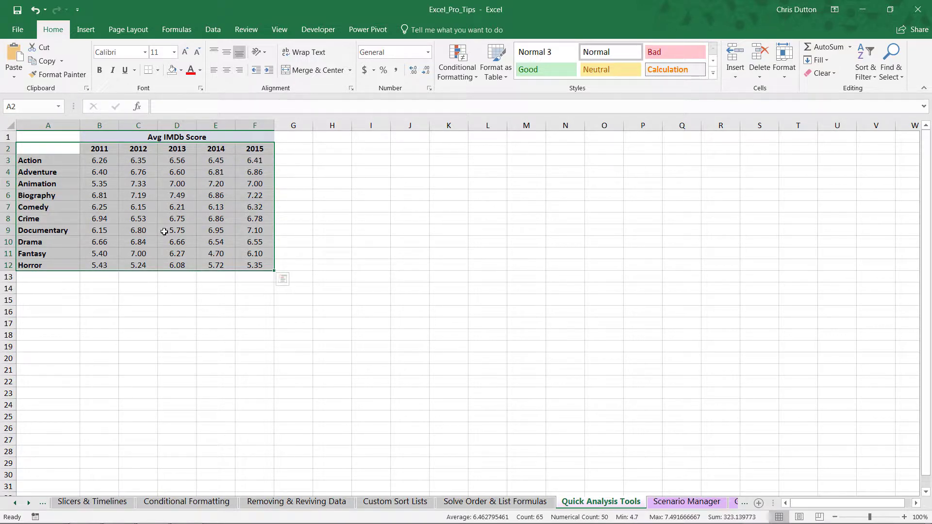
click(283, 280)
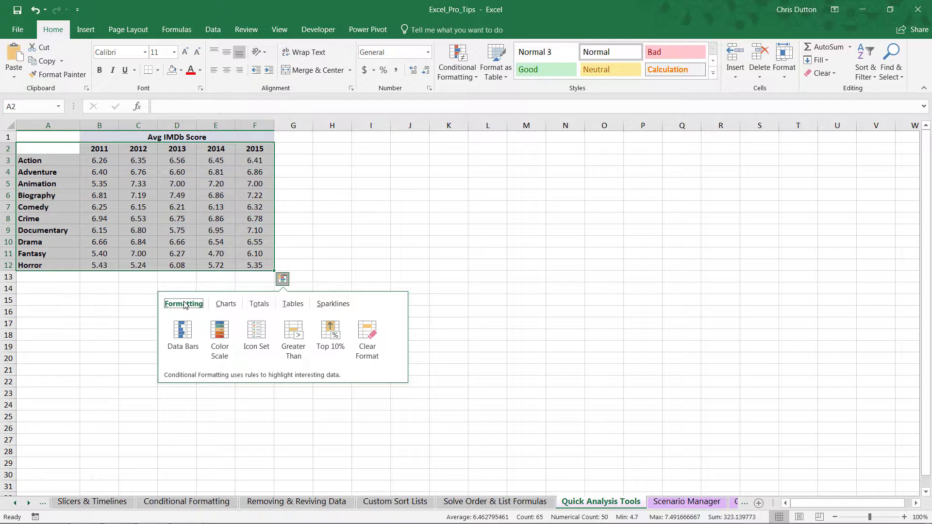
click(227, 304)
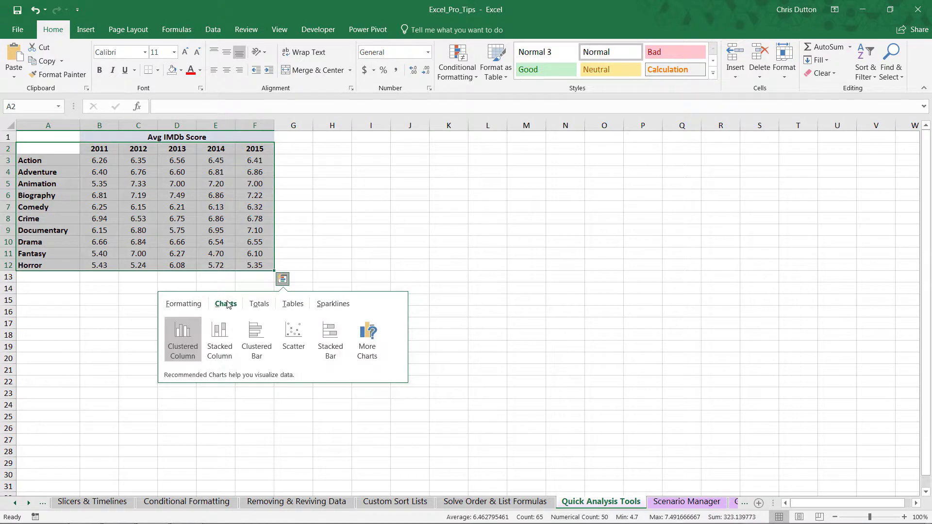
click(261, 304)
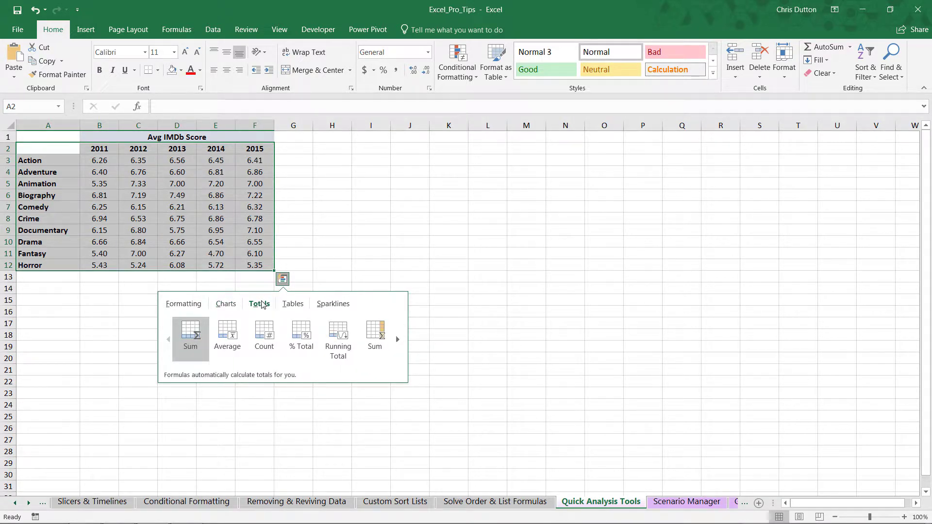
click(292, 304)
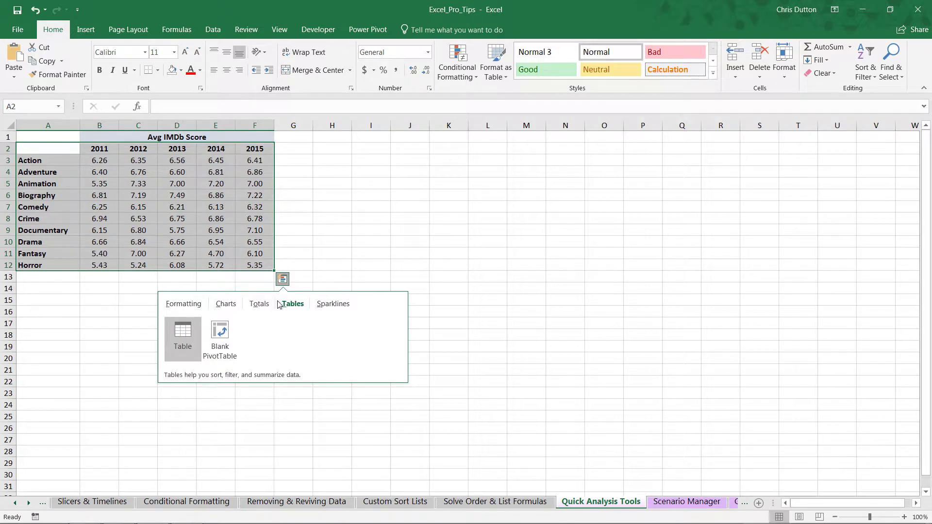
click(332, 305)
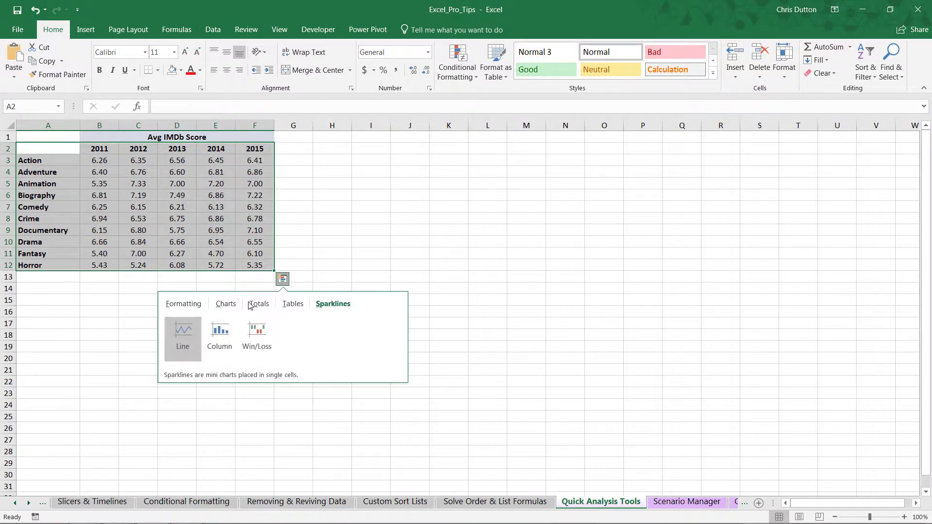
click(193, 305)
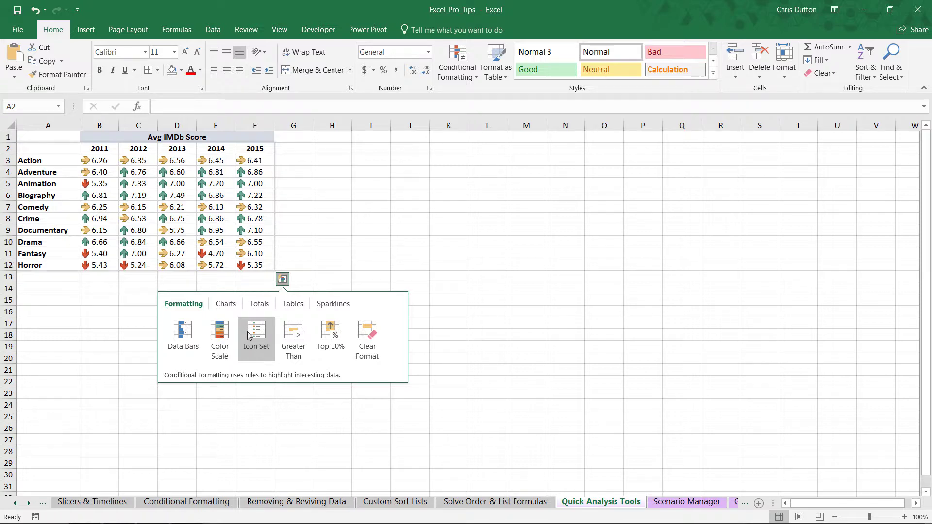
Apply Greater Than highlighting for scores above 7, then undo it with Ctrl+Z
click(294, 337)
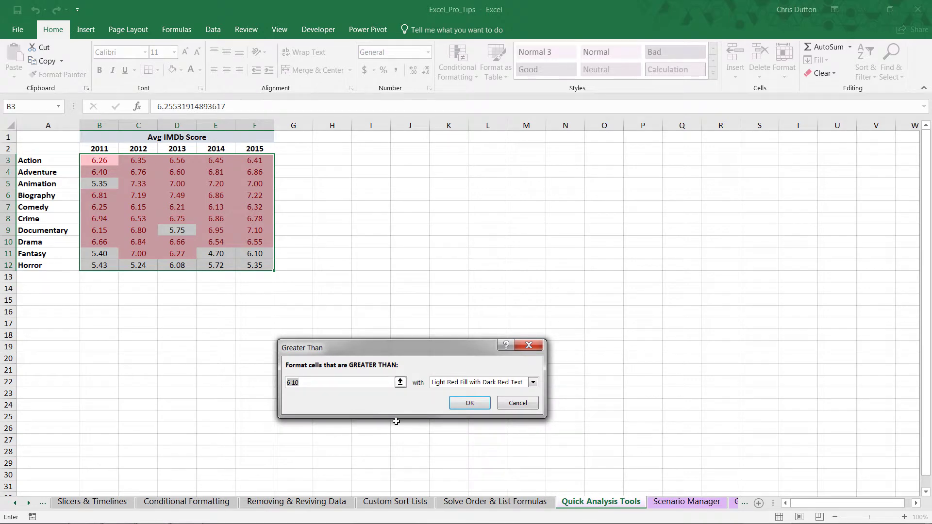
drag(402, 351, 368, 303)
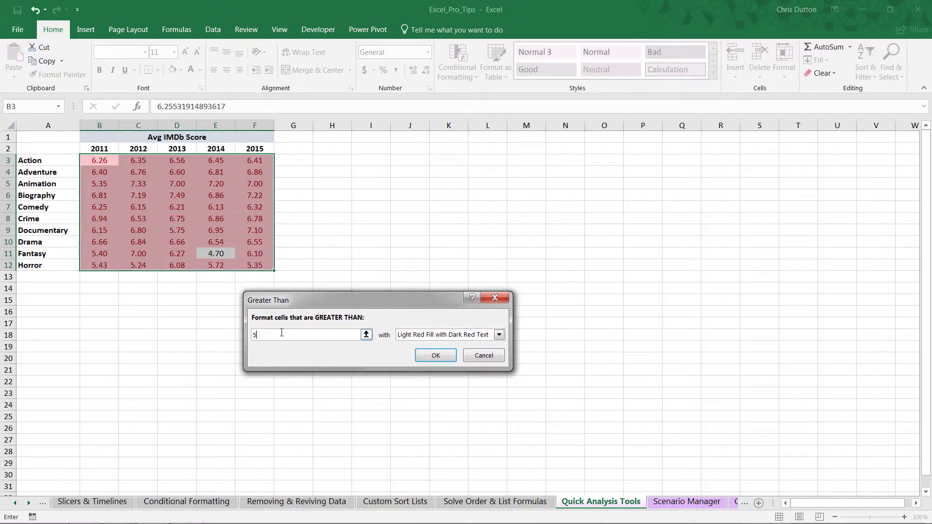
key(BackSpace)
text(7)
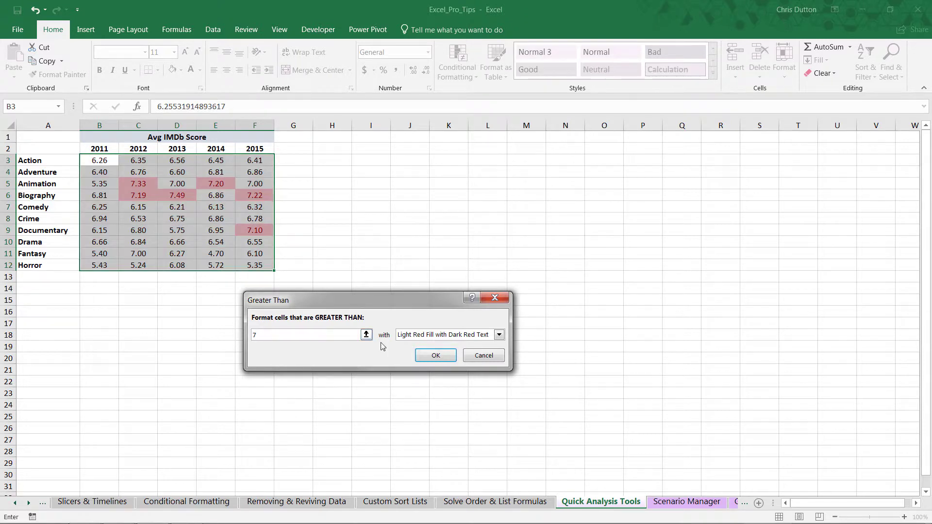
click(435, 355)
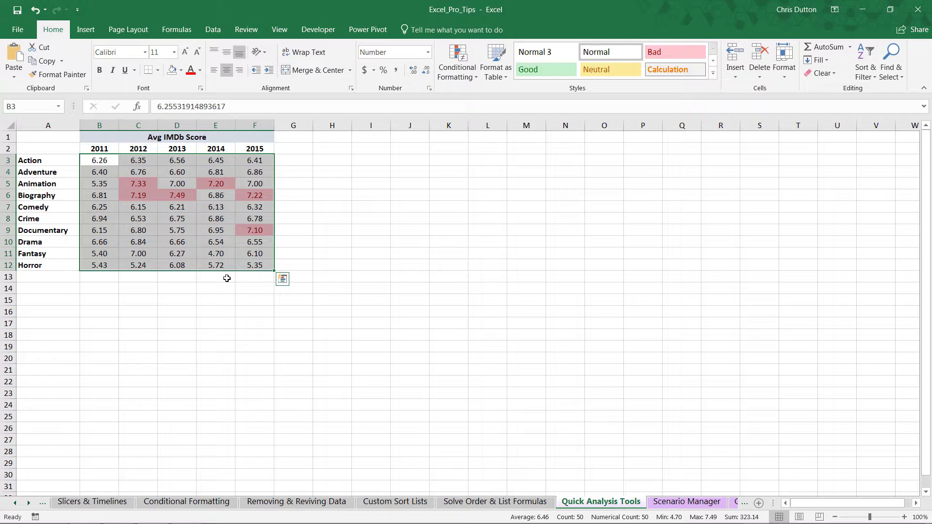
key(ctrl+z)
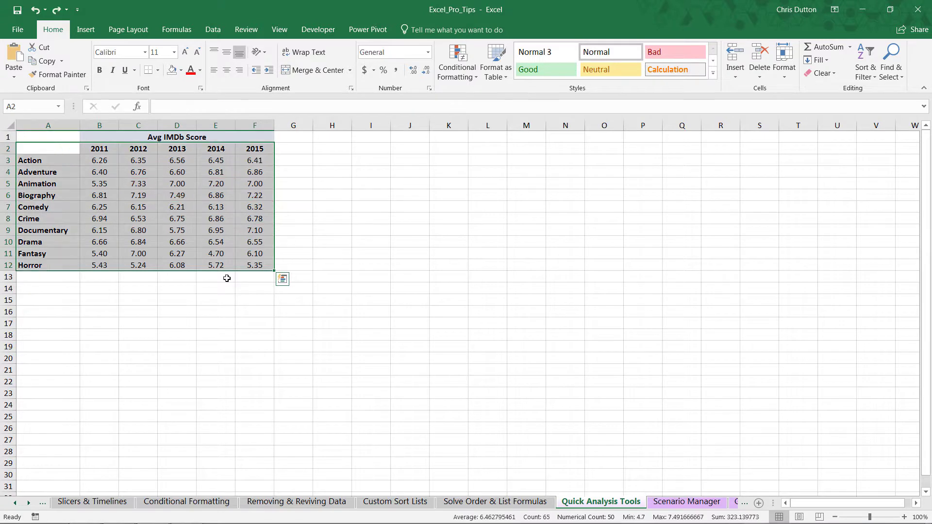
Reopen Quick Analysis, preview the chart suggestions, then preview a row Sum per genre under Totals
click(283, 279)
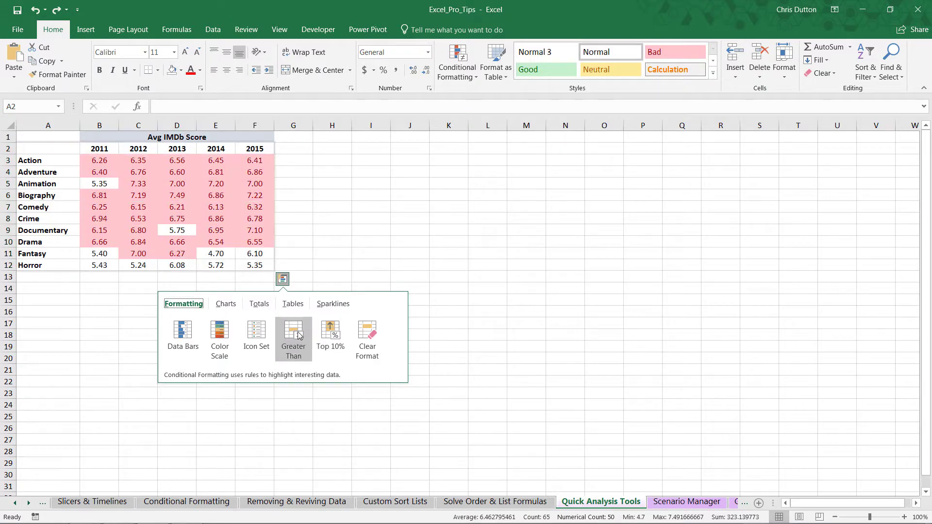
click(225, 305)
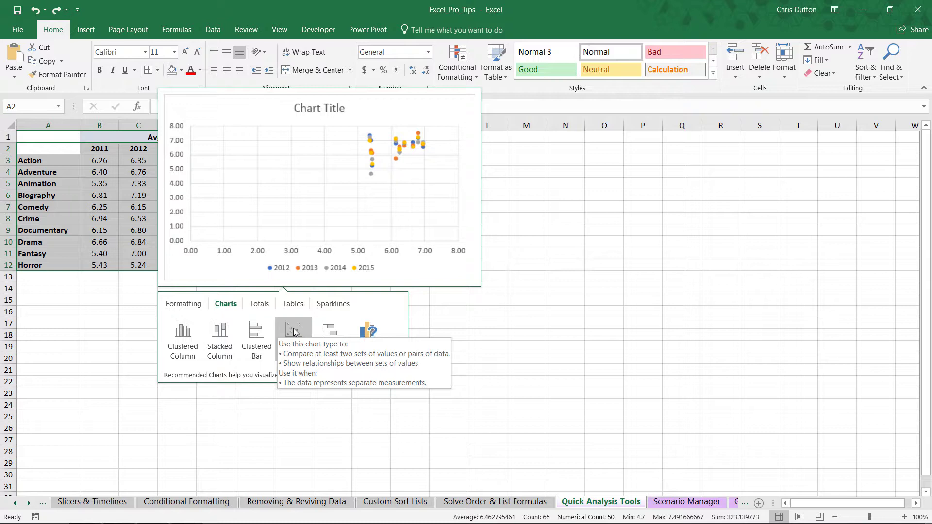
click(261, 305)
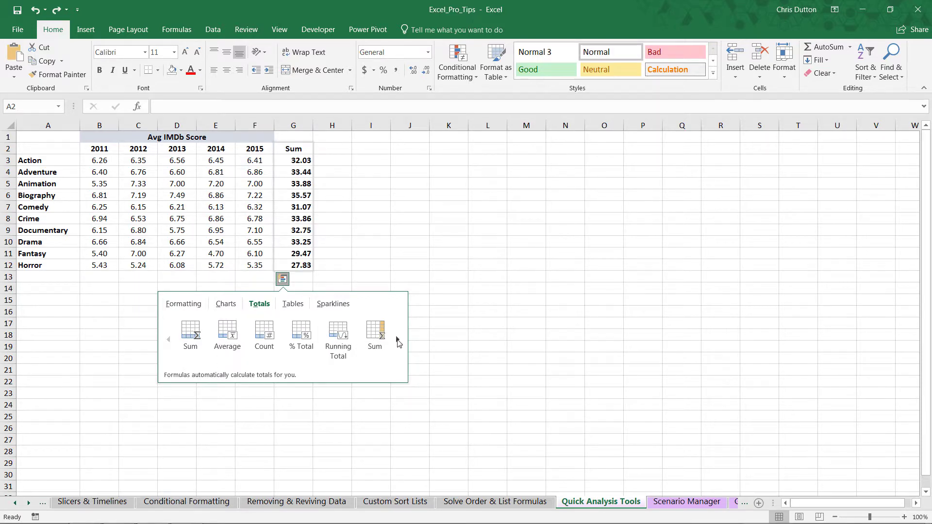
Scroll through more Totals options, then show the Table and Blank PivotTable choices
click(398, 340)
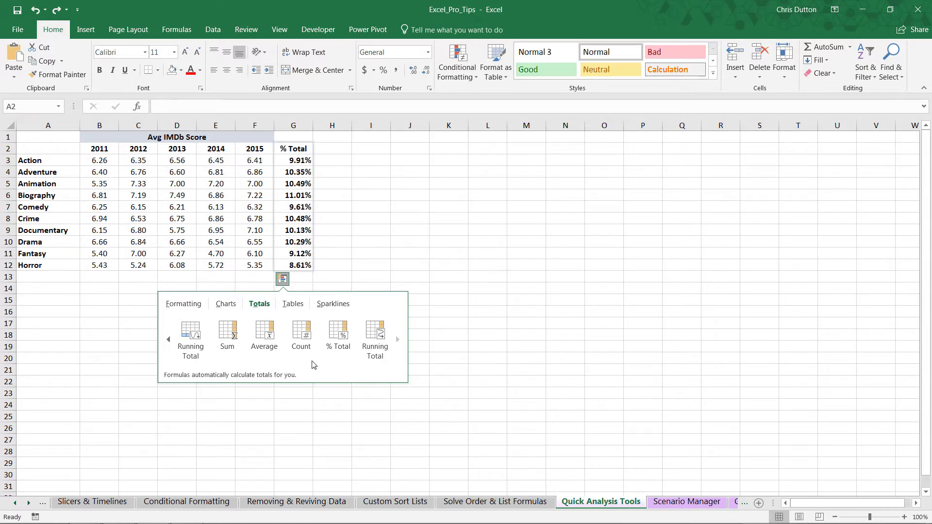
click(293, 303)
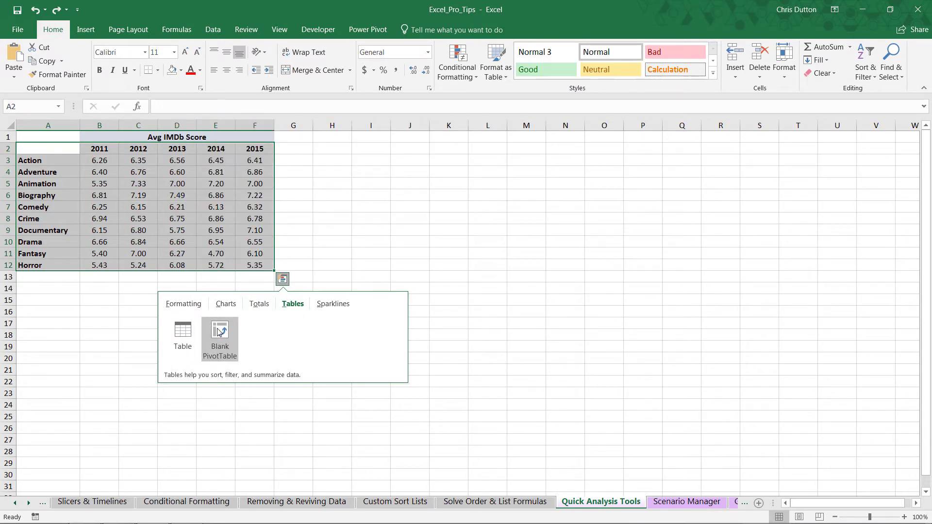
Preview Line, Column and Win/Loss sparklines, then click cell G10 to dismiss the gallery
click(335, 304)
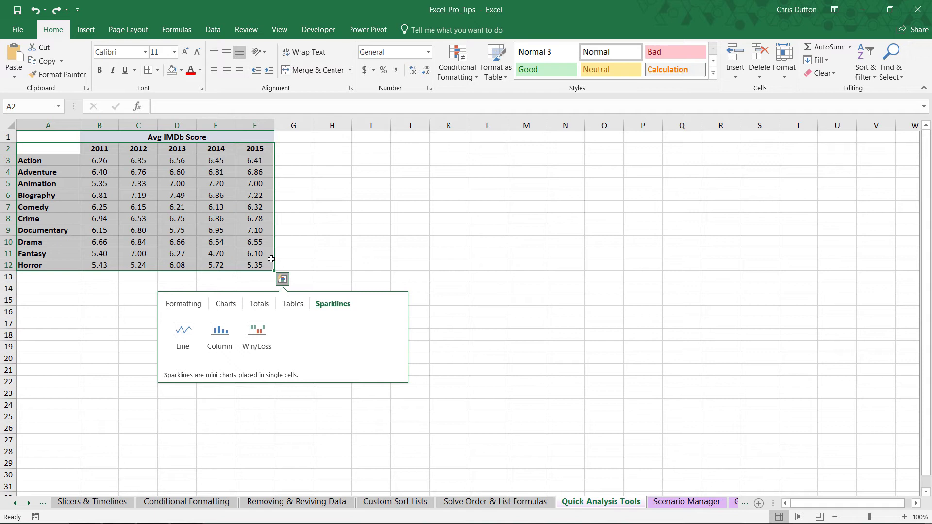
click(288, 241)
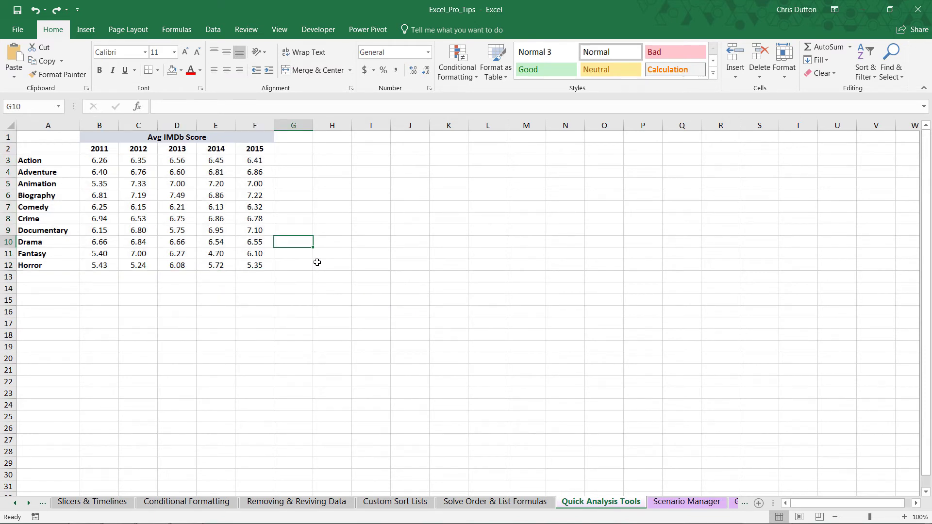